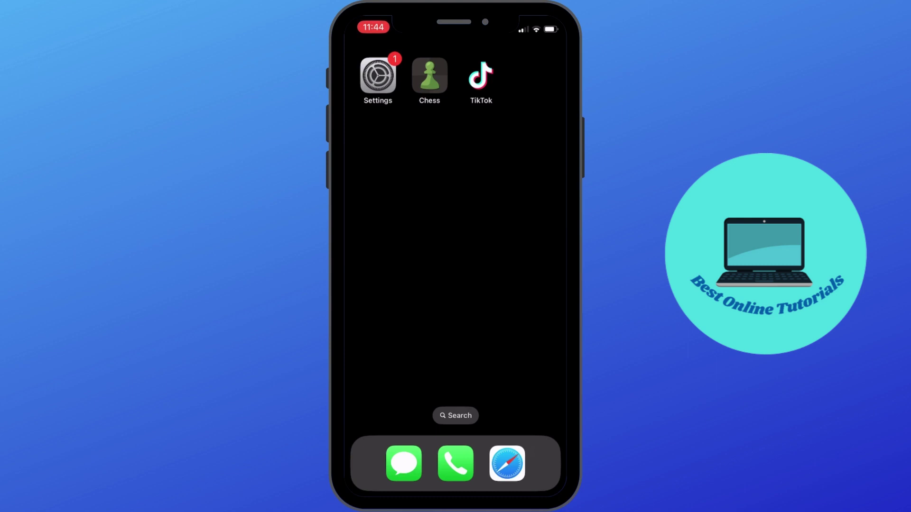
Launch the TikTok app from the home screen and wait for its splash screen.
click(481, 77)
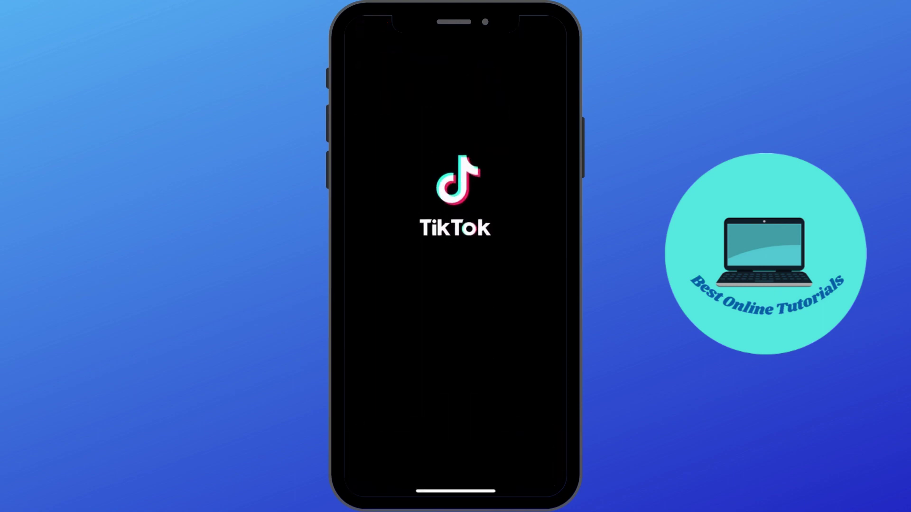